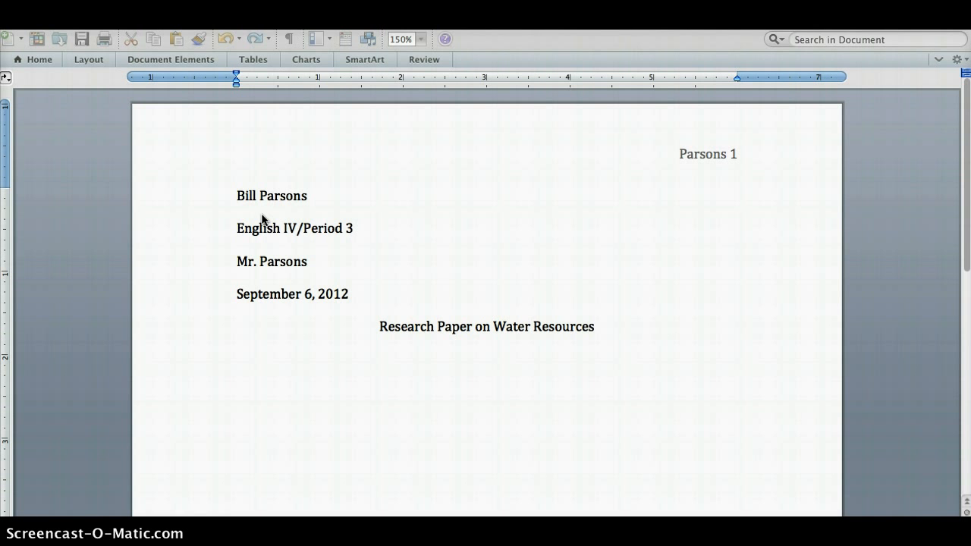
click(325, 260)
key(super+Tab)
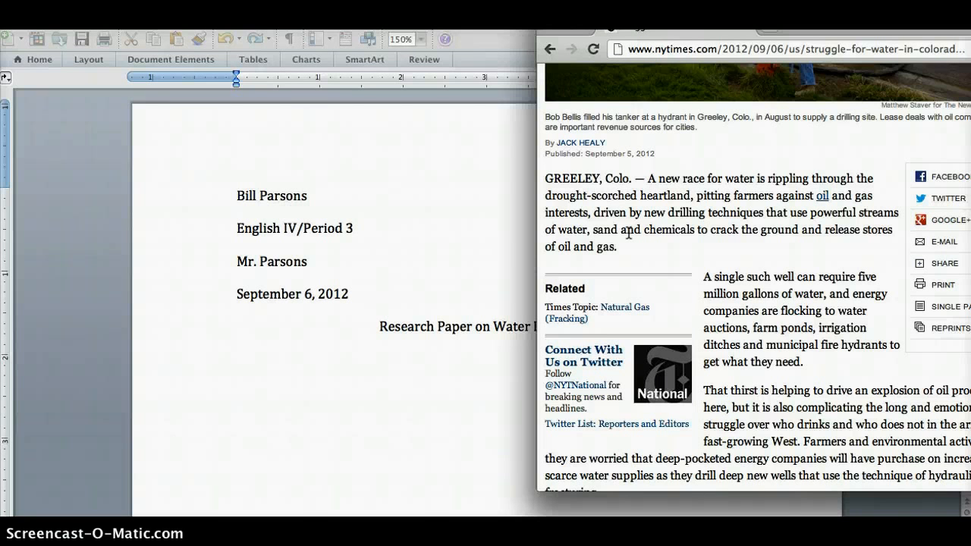
click(422, 234)
click(410, 349)
click(397, 270)
Set the document's reference style to MLA
click(170, 63)
click(174, 59)
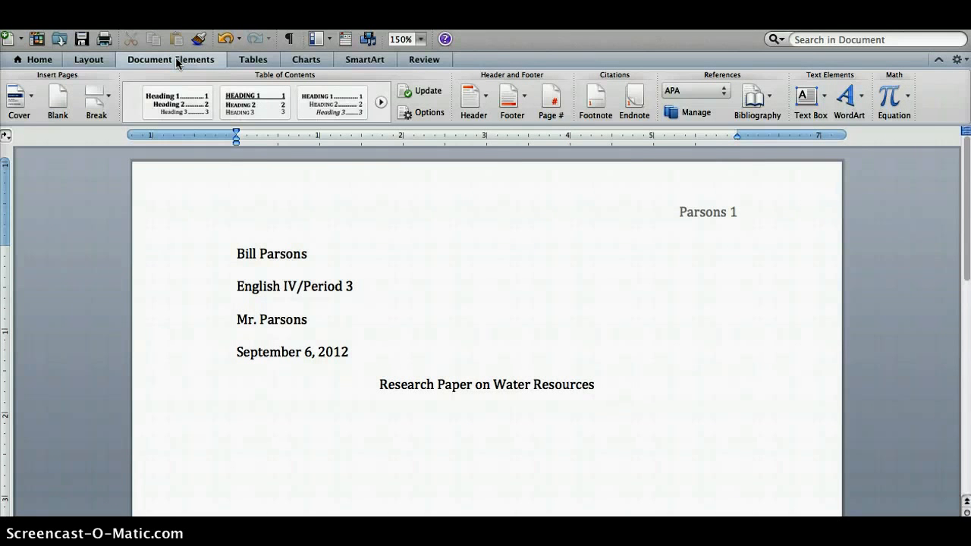
click(724, 93)
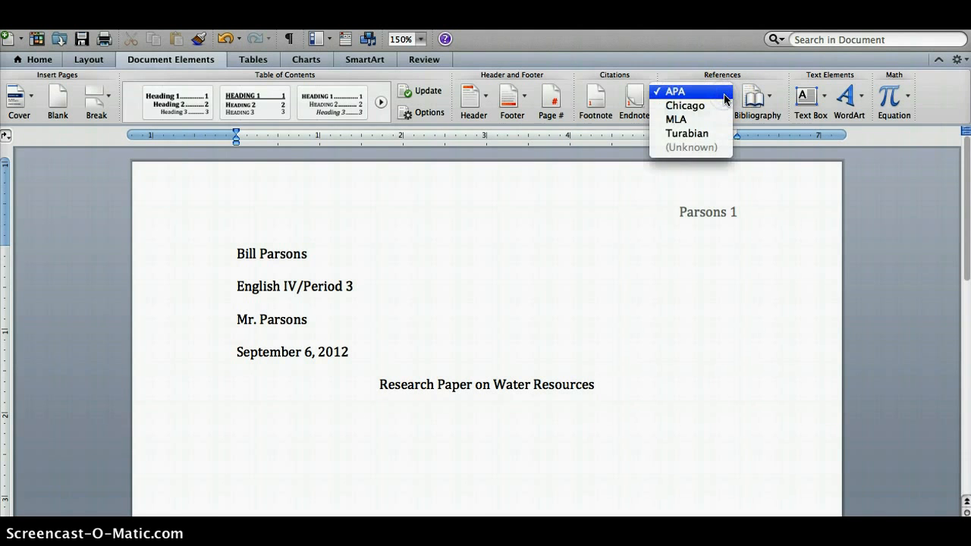
click(683, 121)
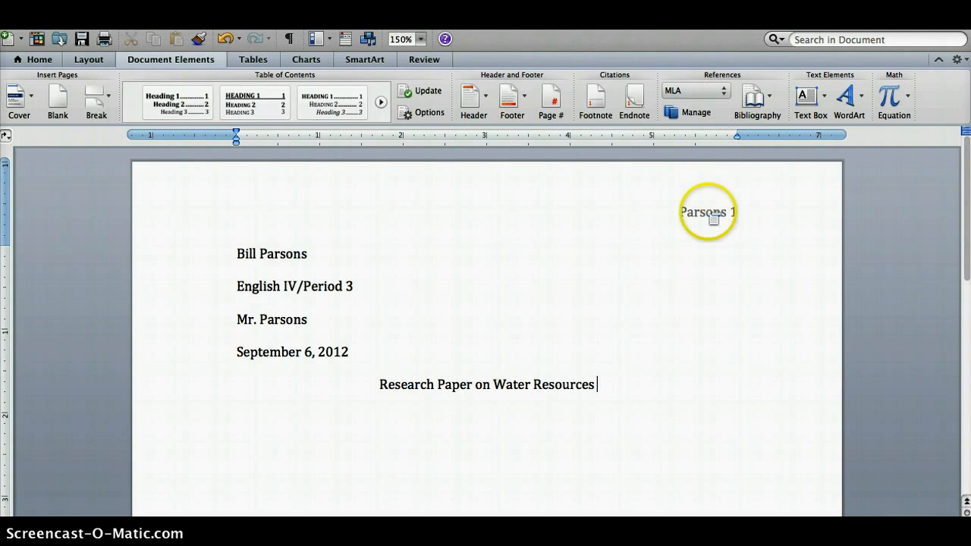
Open the citation manager and start creating a new source, keeping the dialog clear of the web article
click(688, 115)
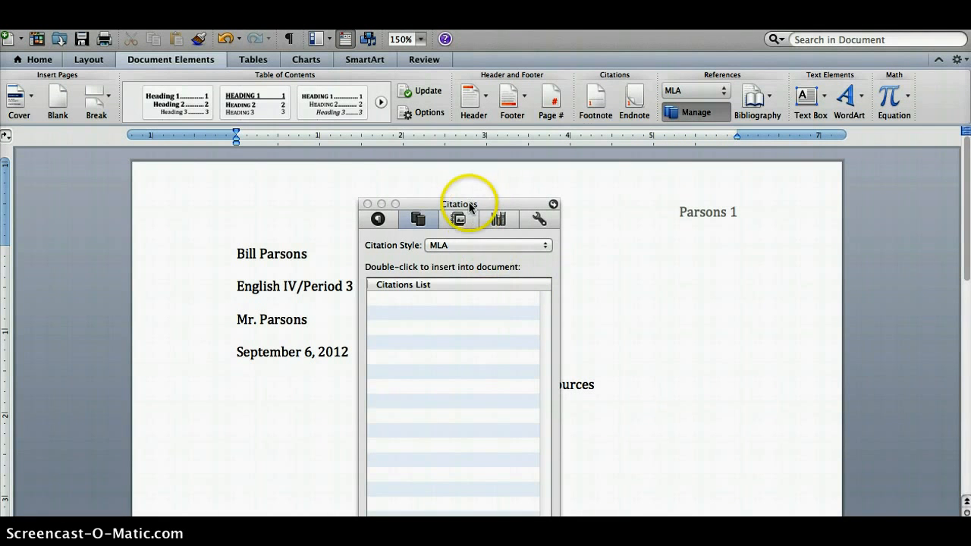
drag(466, 201, 468, 118)
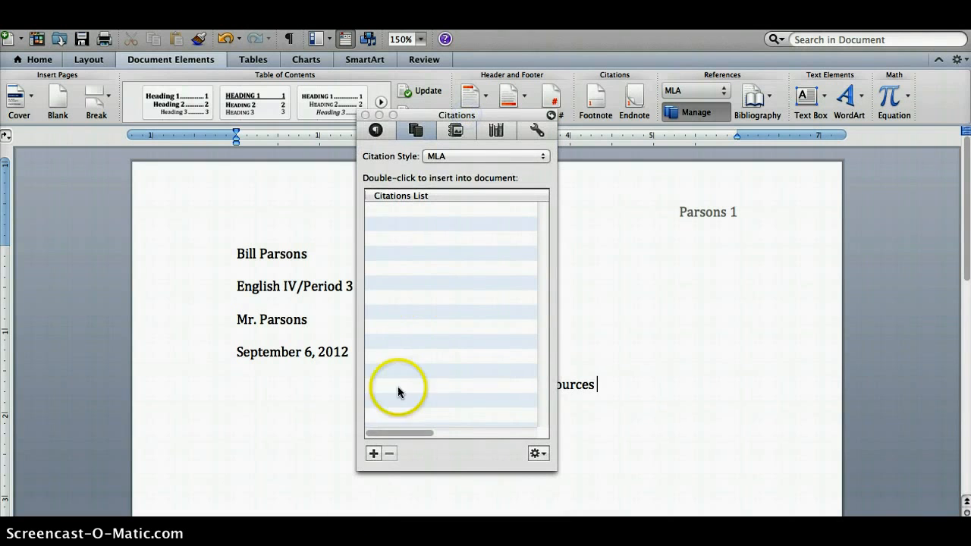
click(374, 454)
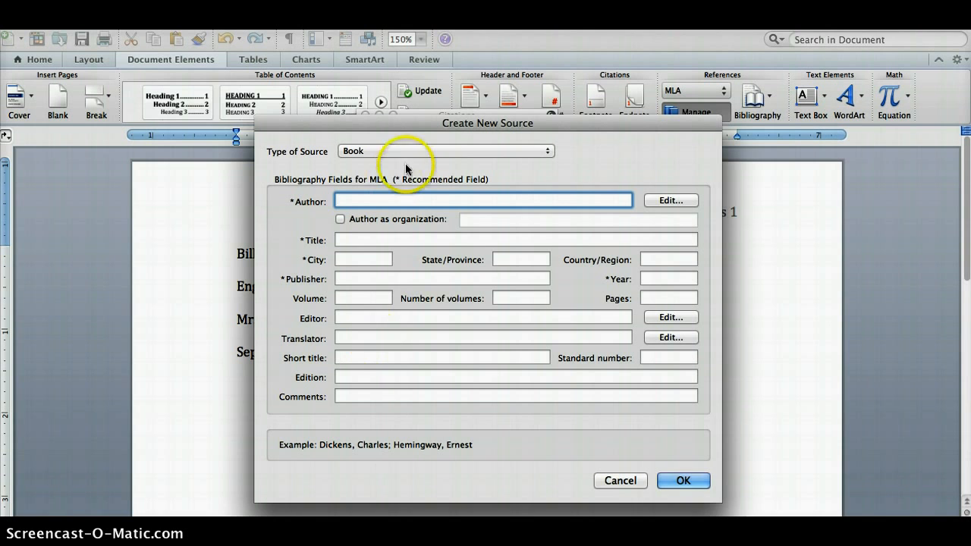
drag(446, 124, 241, 60)
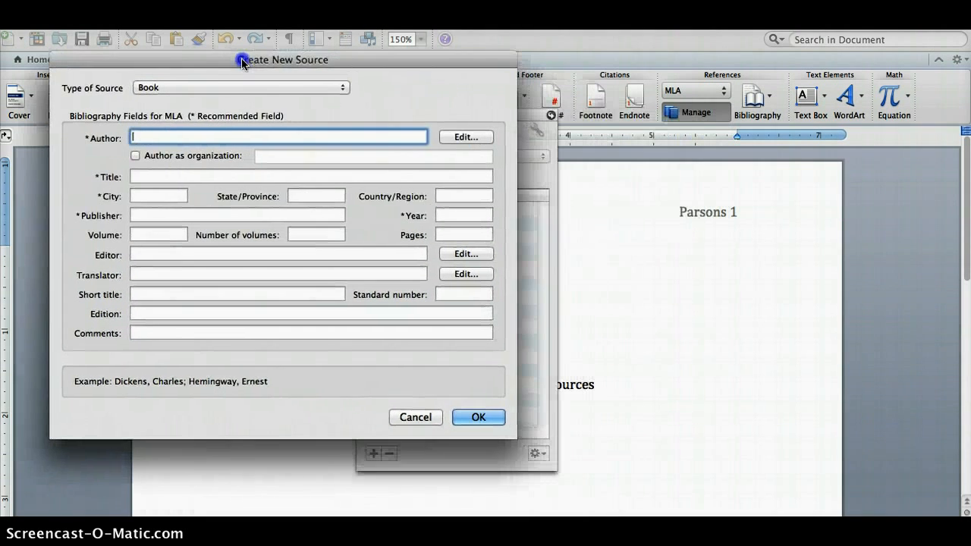
Set the new source's type to Article in periodical
key(super+Tab)
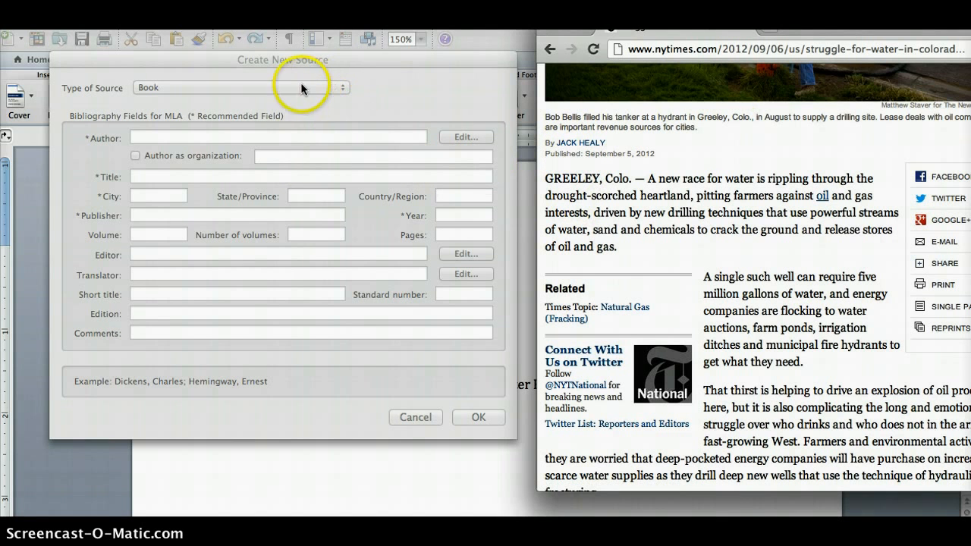
click(344, 93)
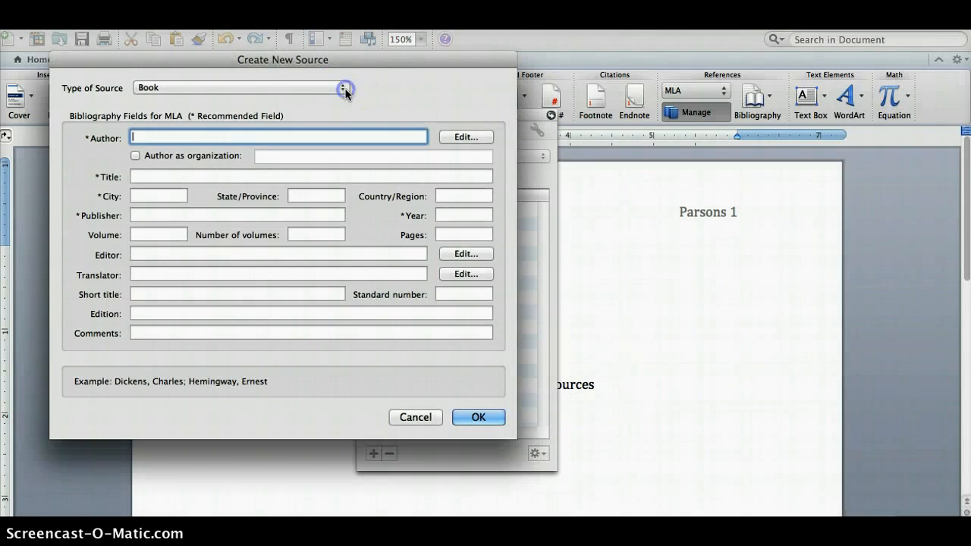
click(345, 92)
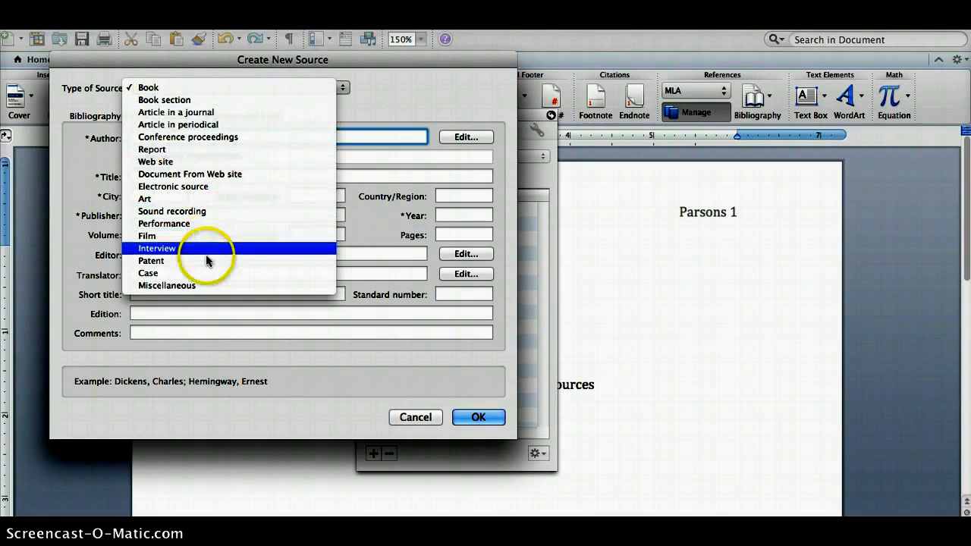
click(184, 132)
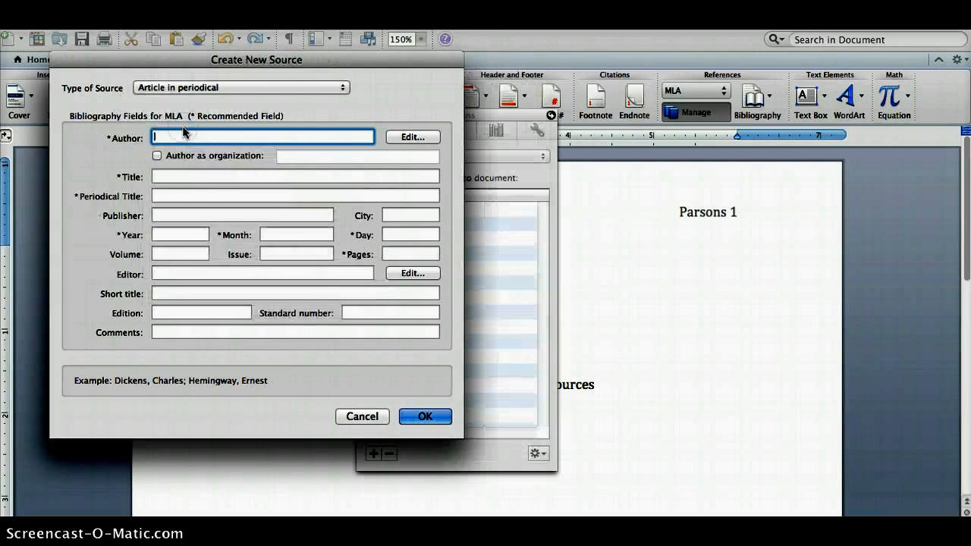
Check the article's byline in the browser and enter the author's full name in the new source
click(176, 139)
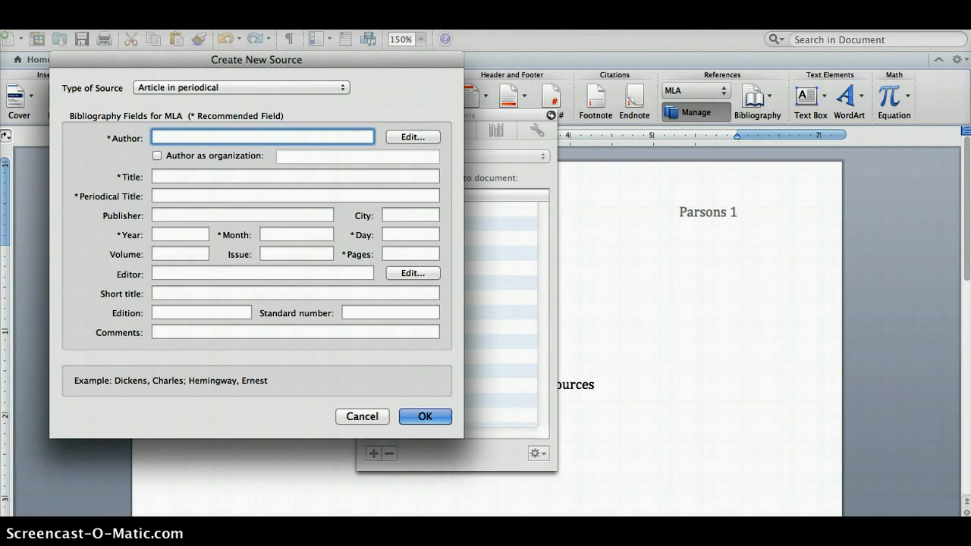
key(super+Tab)
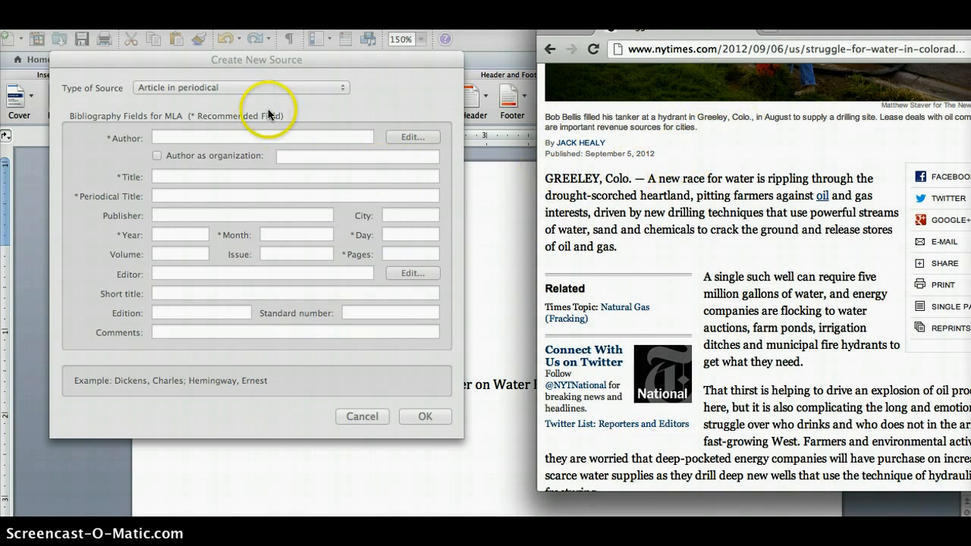
click(267, 138)
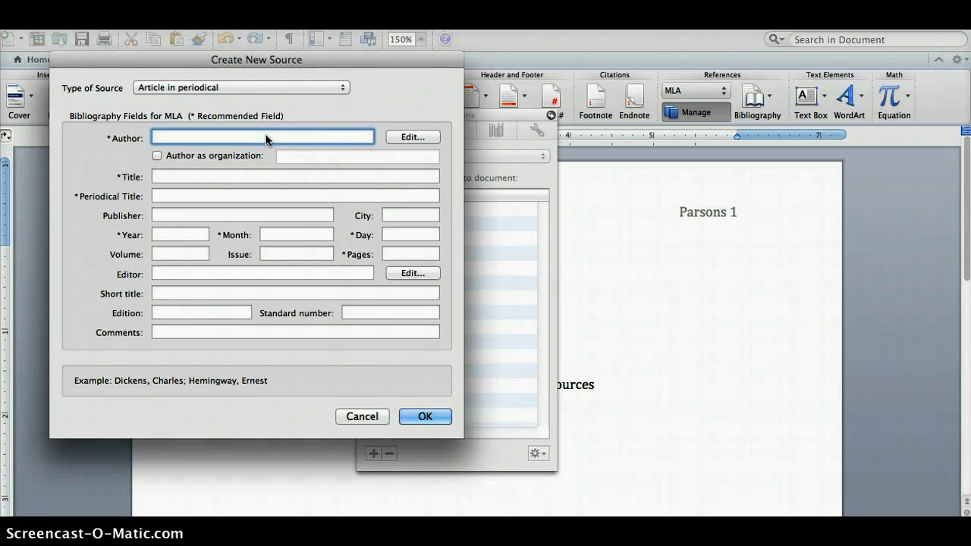
text(Jack Healy)
Copy the web article's headline "For Farms in the West, Oil Wells Are Thirsty Rivals" into the source's title
key(super+Tab)
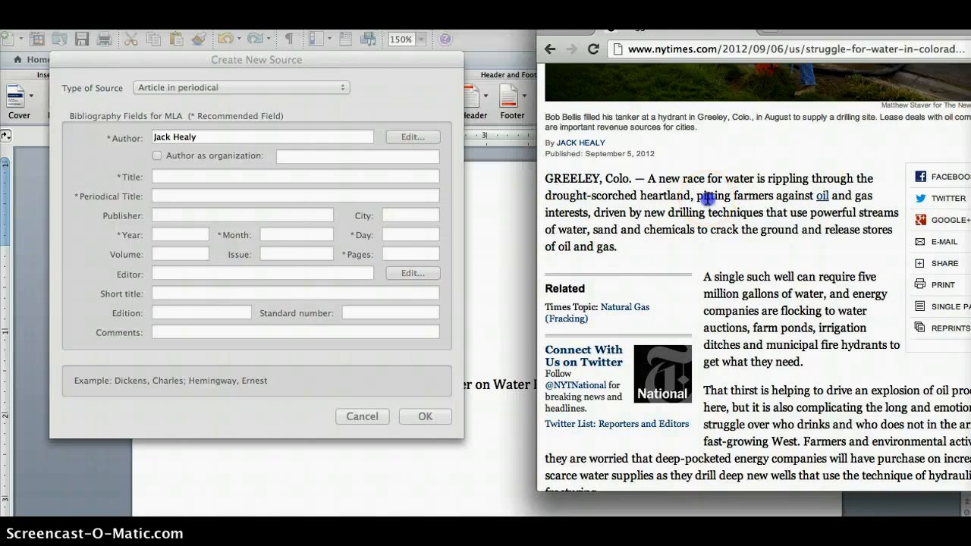
scroll(708, 198, up, 10)
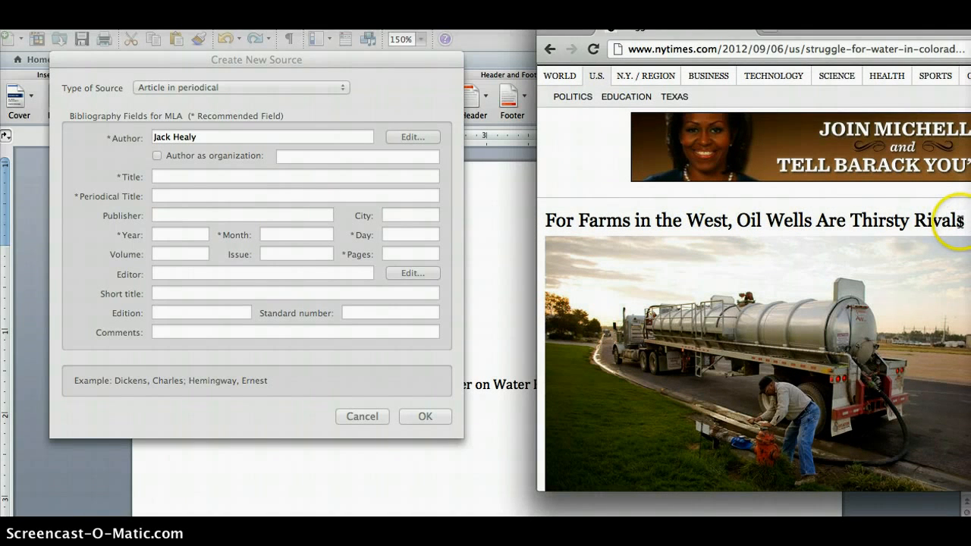
drag(960, 220, 849, 220)
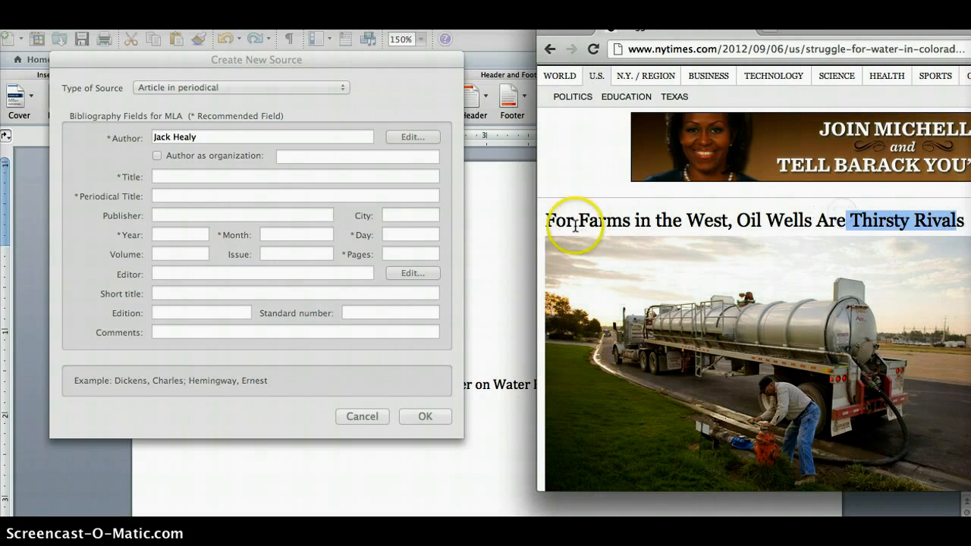
drag(548, 220, 235, 176)
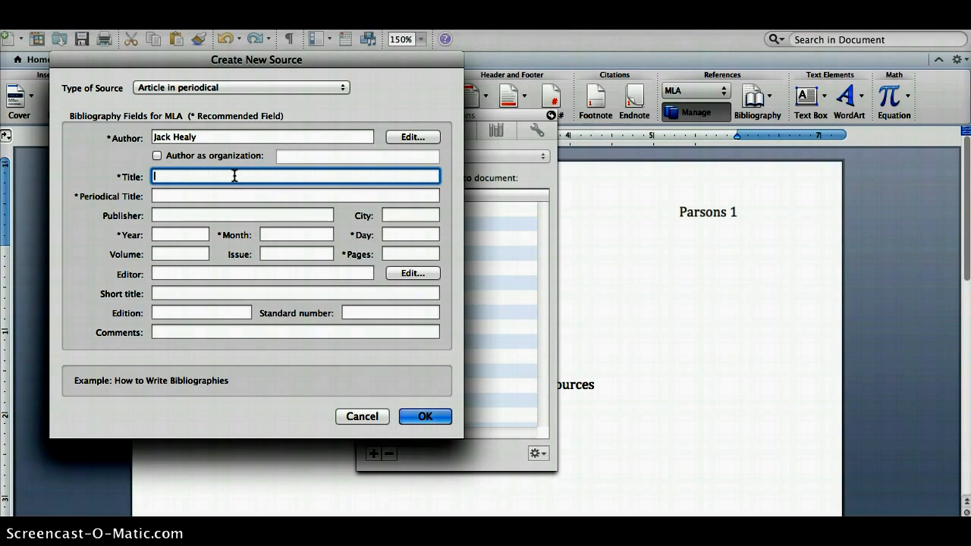
text(For Farms in the West, Oil Wells Are Thirsty Rivals)
text(For Farms in the West, Oil Wells Are Thirsty Rivals)
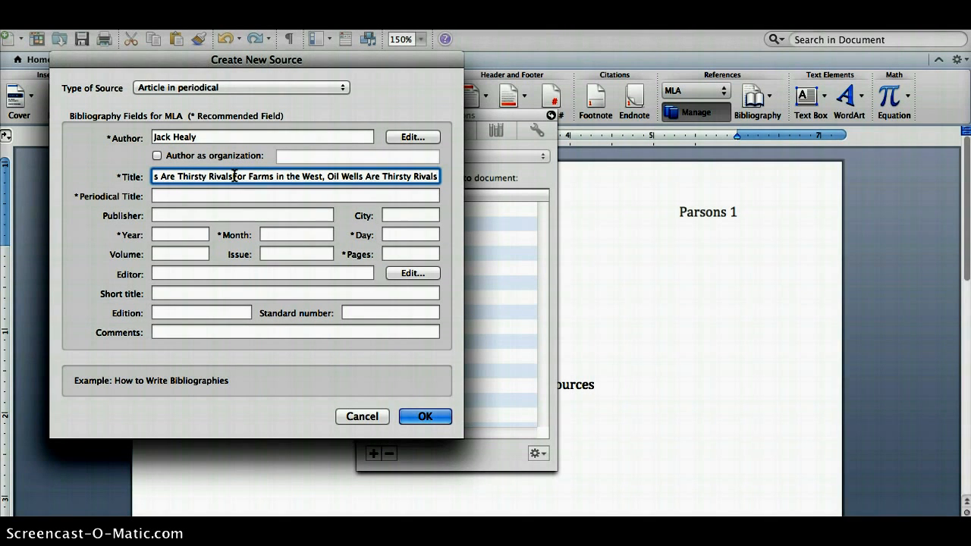
key(super+z)
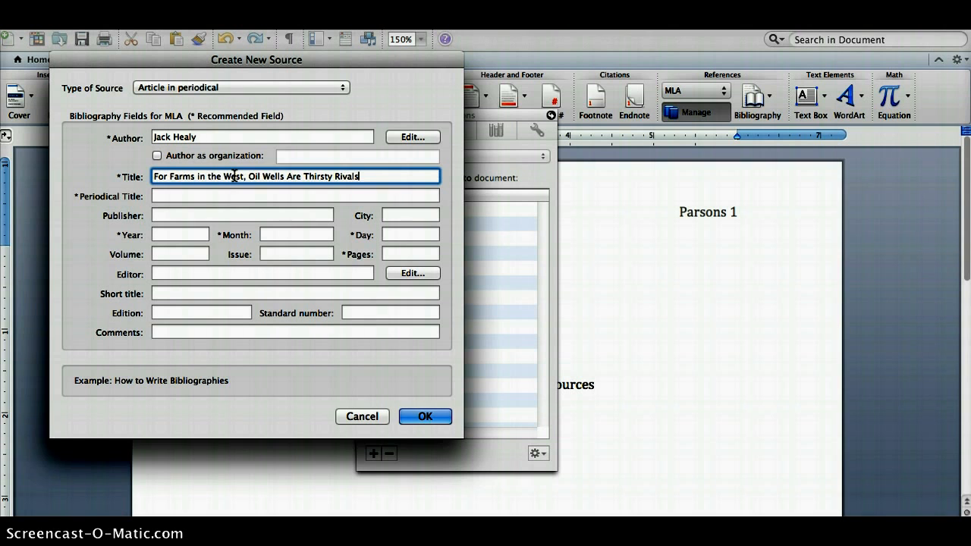
Set the source's periodical title to "The New York Times"
click(224, 194)
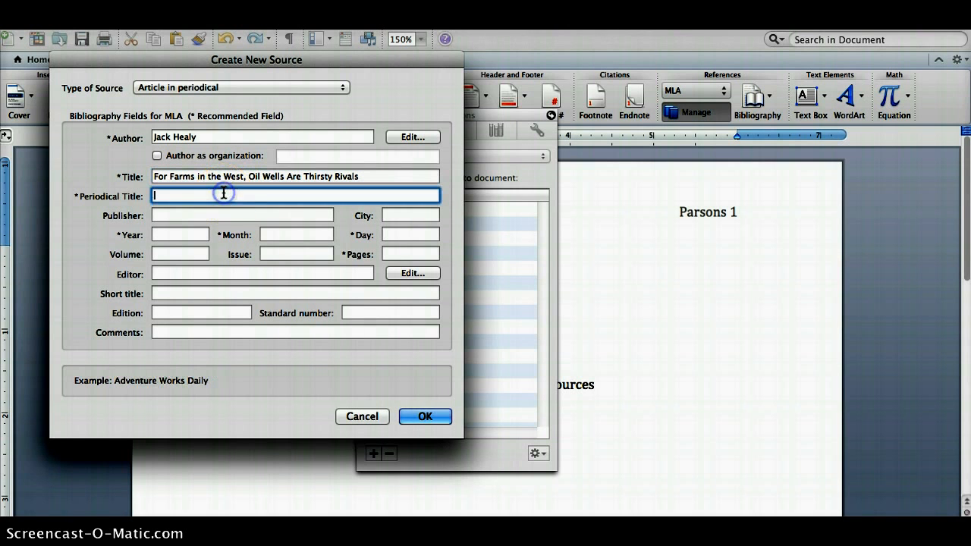
text(The New York Times)
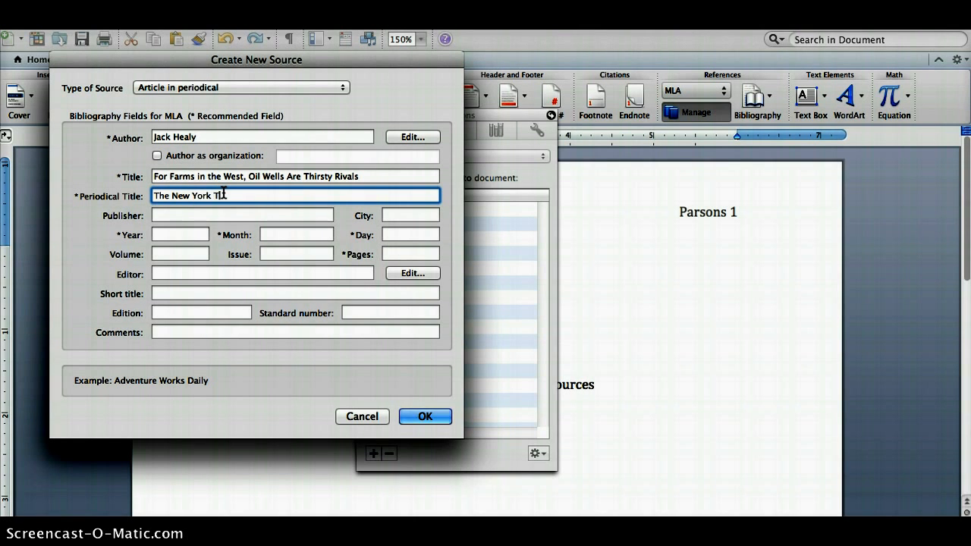
key(Tab)
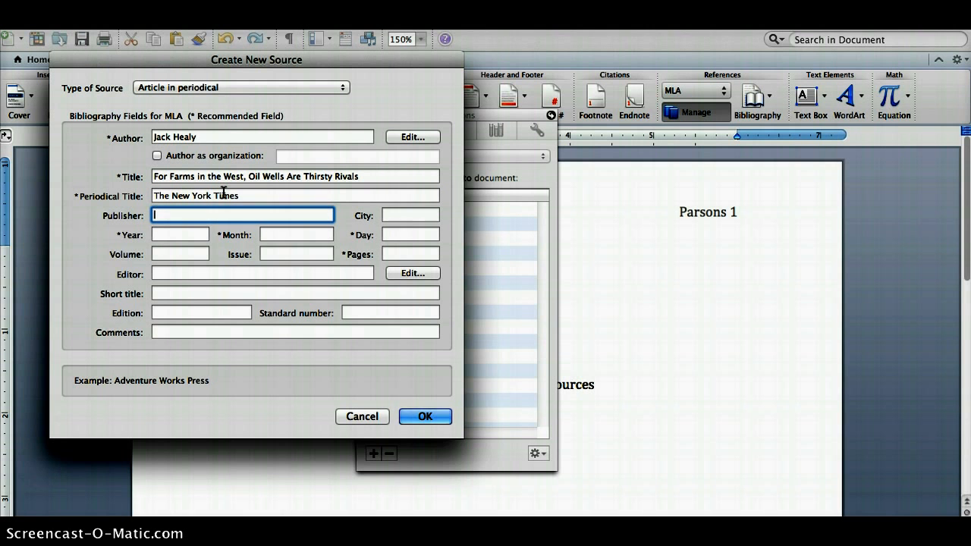
Set the source's publication date to year 2012, month September, day 6, leave the remaining fields empty, and save the source
key(Tab)
key(Tab)
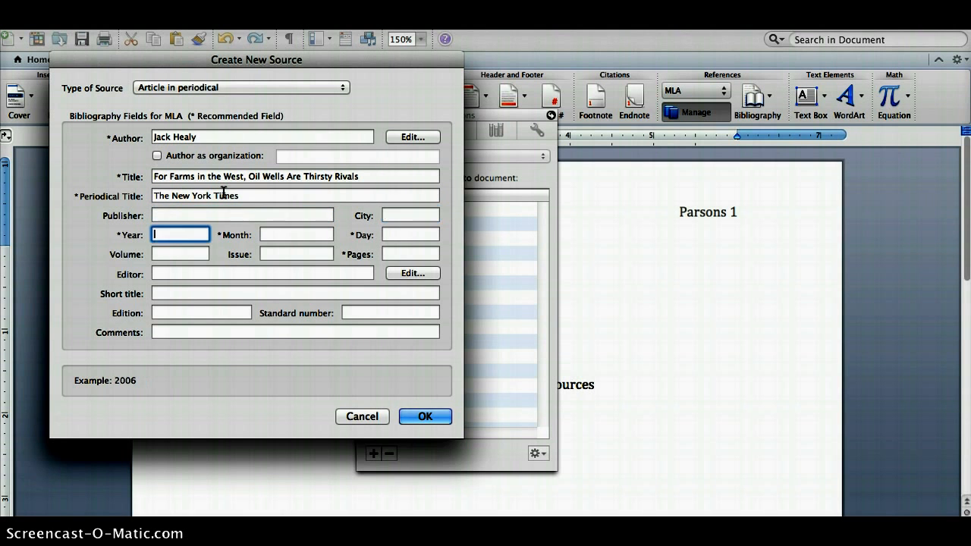
text(2012)
key(Tab)
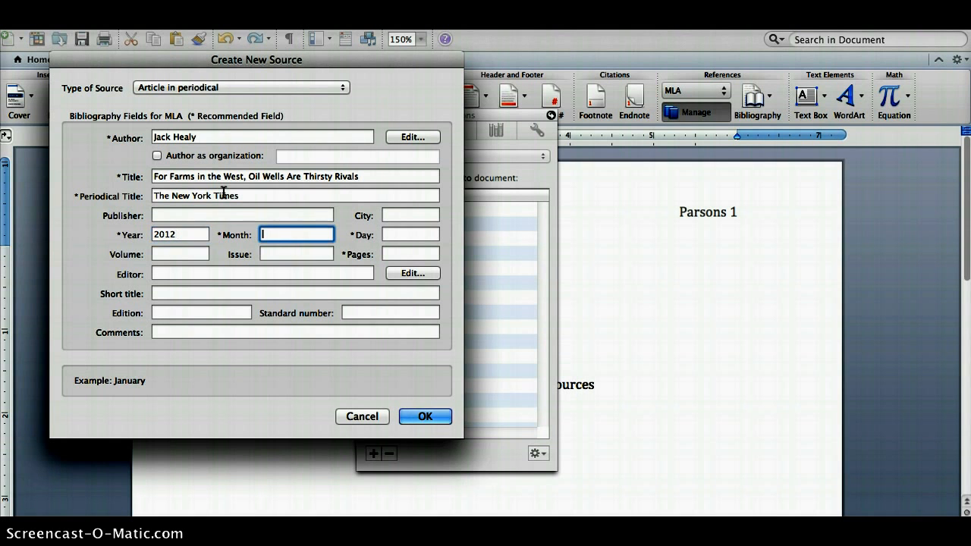
text(September)
key(Tab)
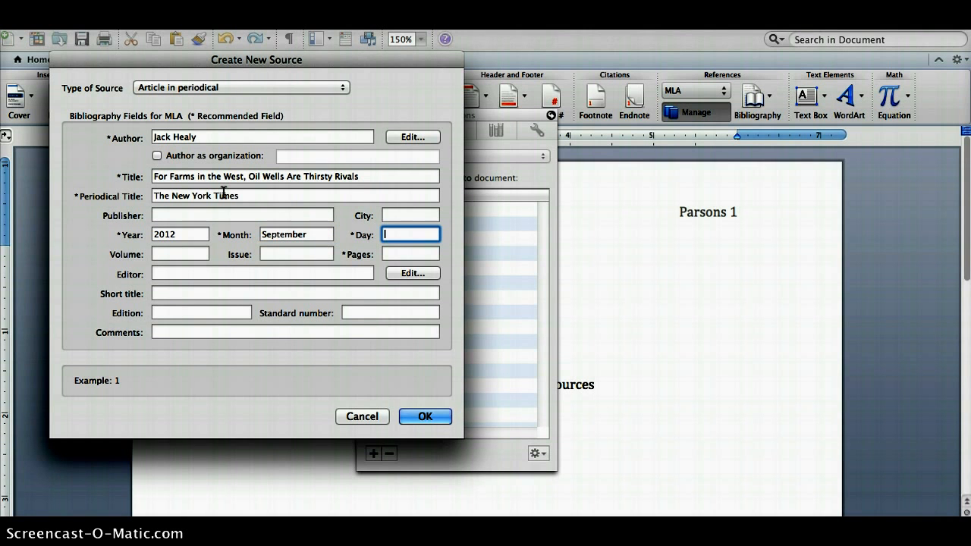
text(6)
key(Tab)
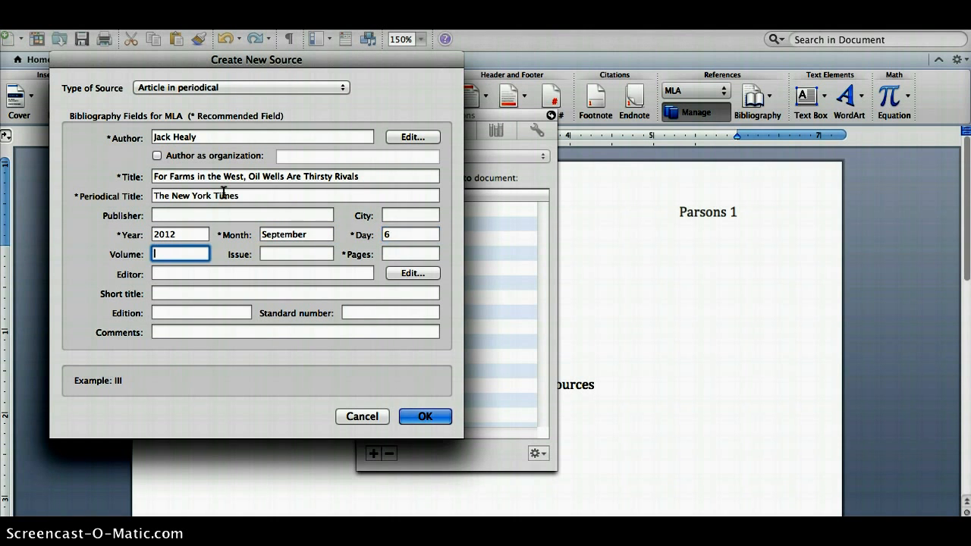
click(199, 274)
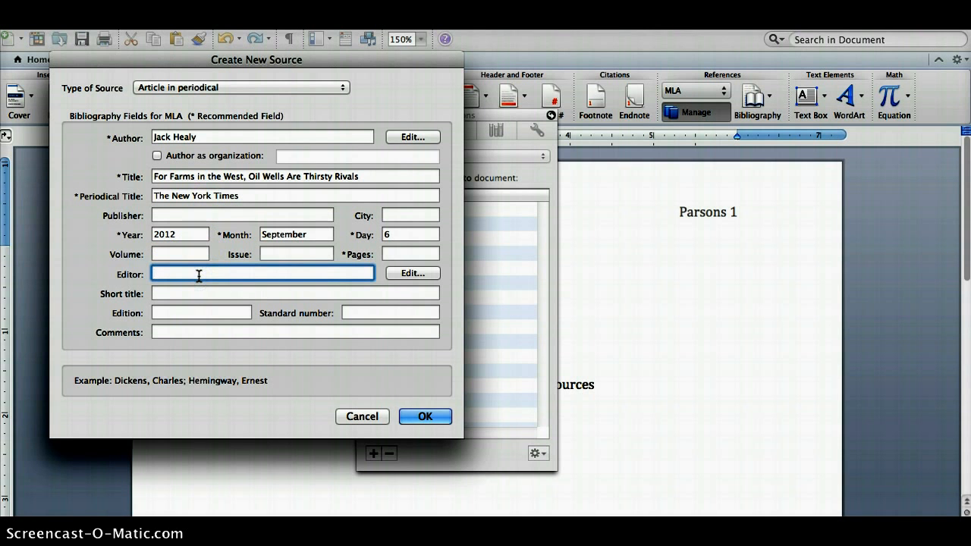
click(195, 292)
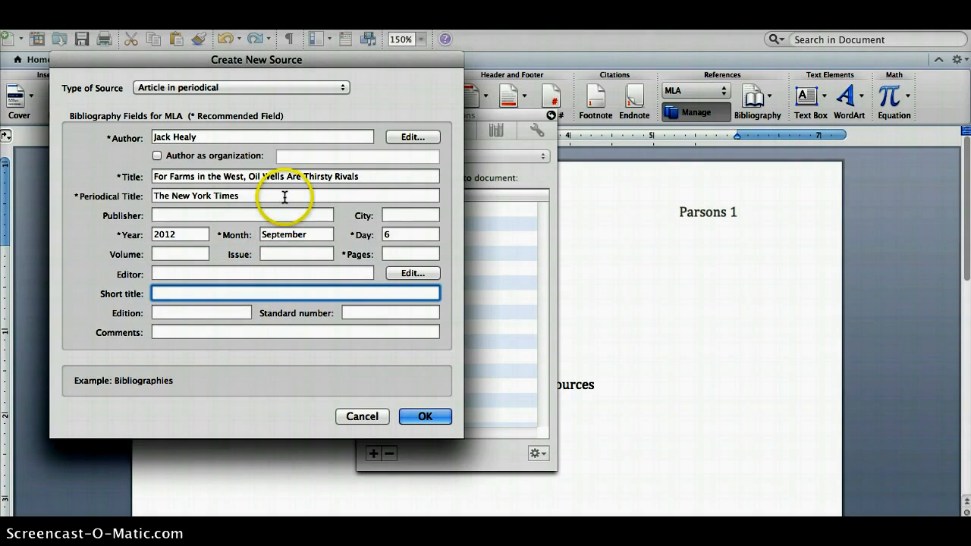
click(422, 419)
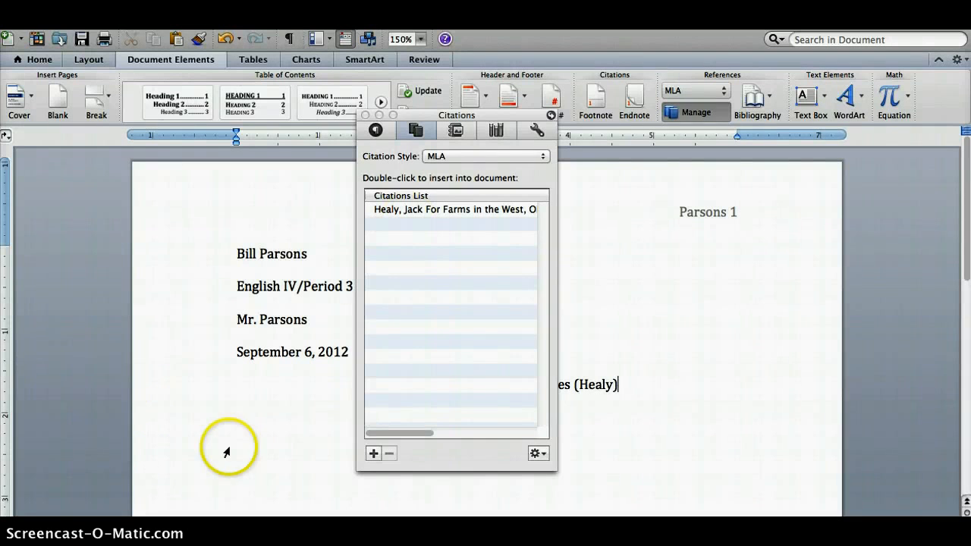
Close the citation manager and add a new line below the paper's title and its citation
click(264, 465)
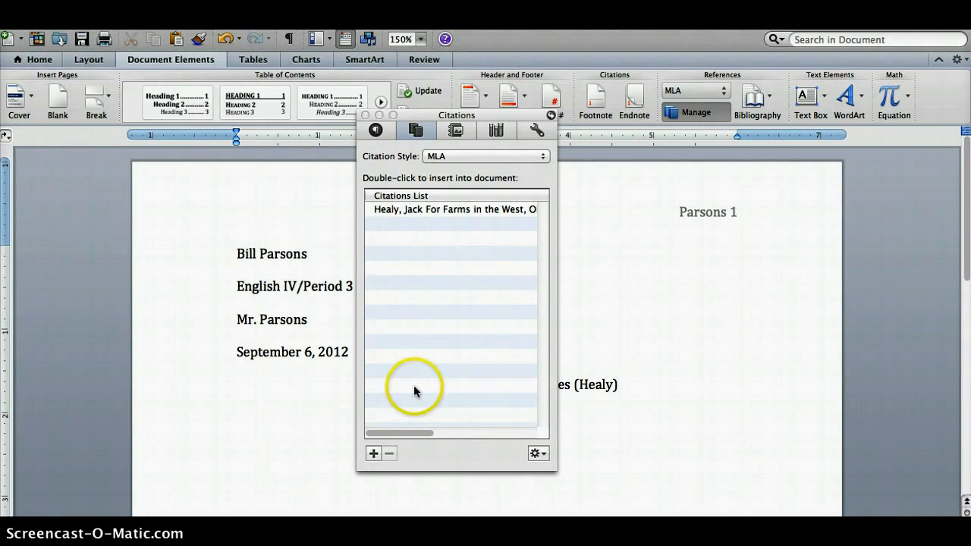
click(365, 115)
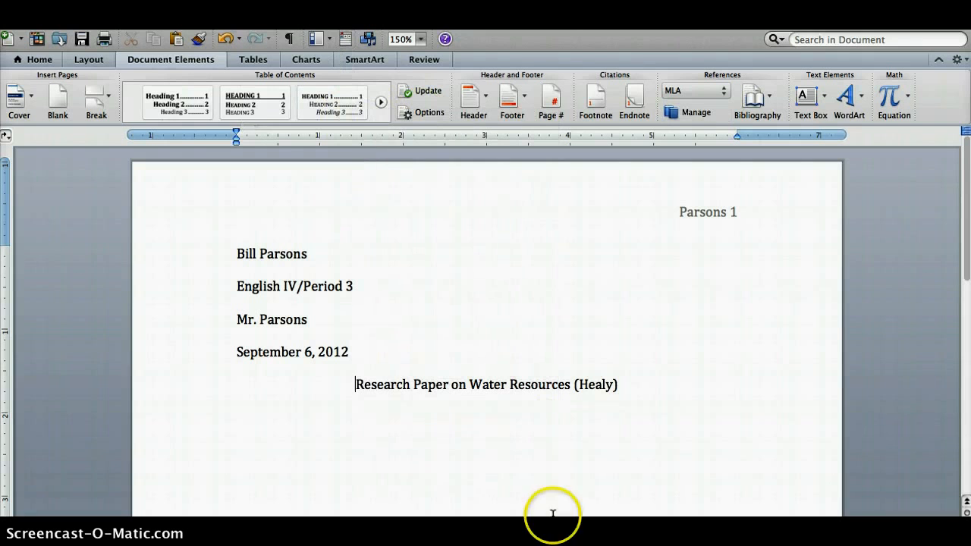
click(620, 394)
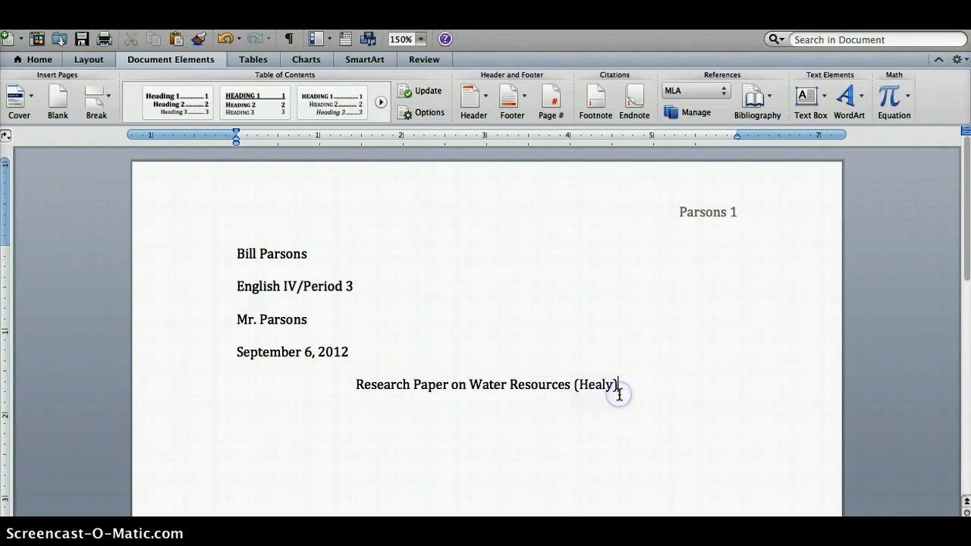
key(Return)
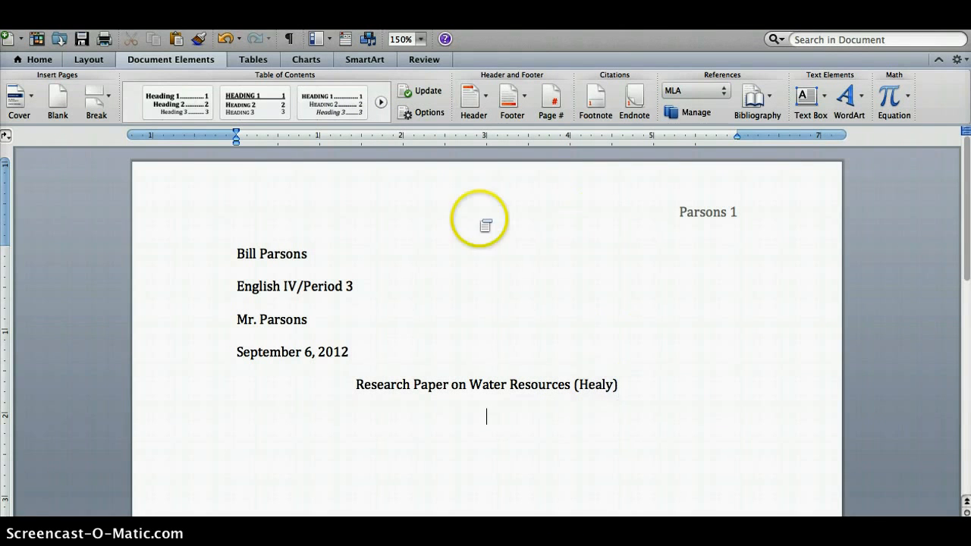
Left-align the empty line below the paper's title and insert a page break there
click(39, 61)
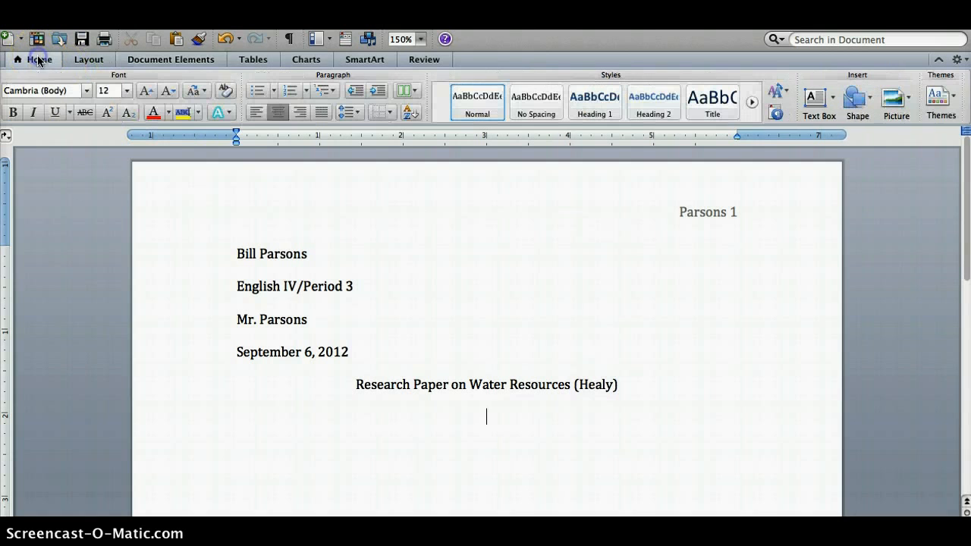
click(256, 112)
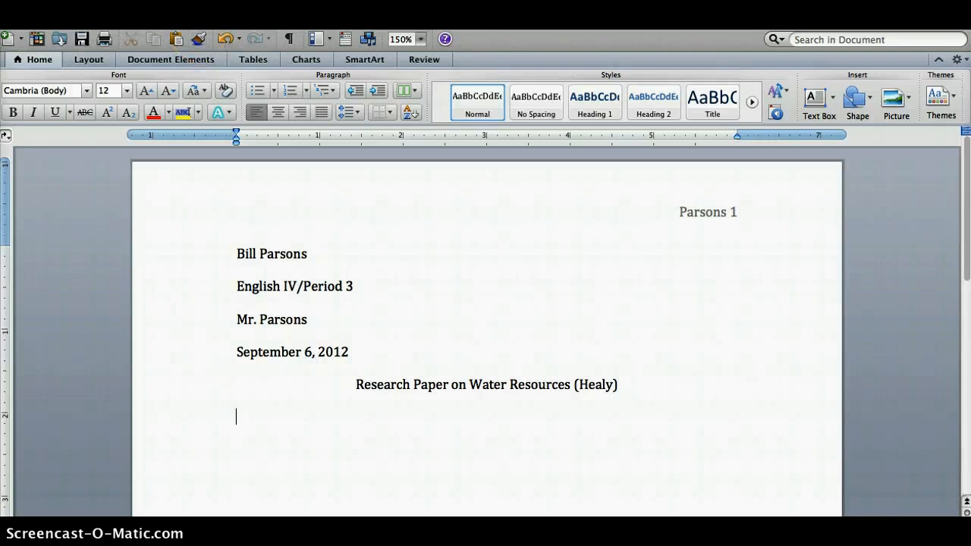
click(192, 4)
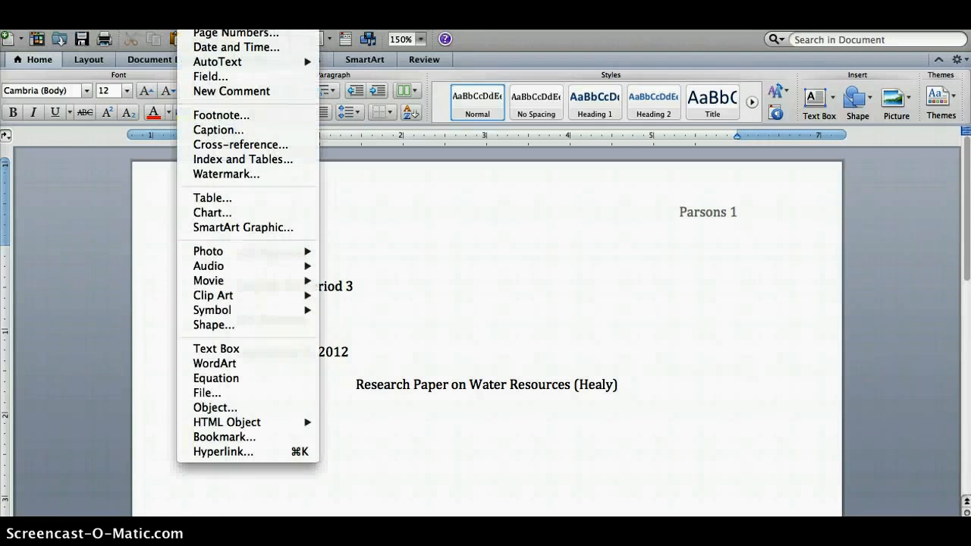
mouse_move(208, 18)
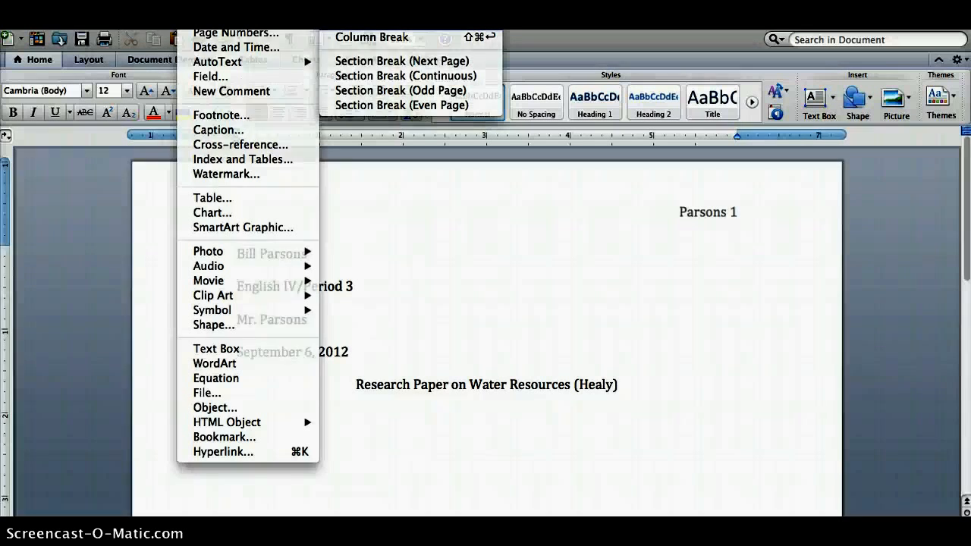
click(372, 22)
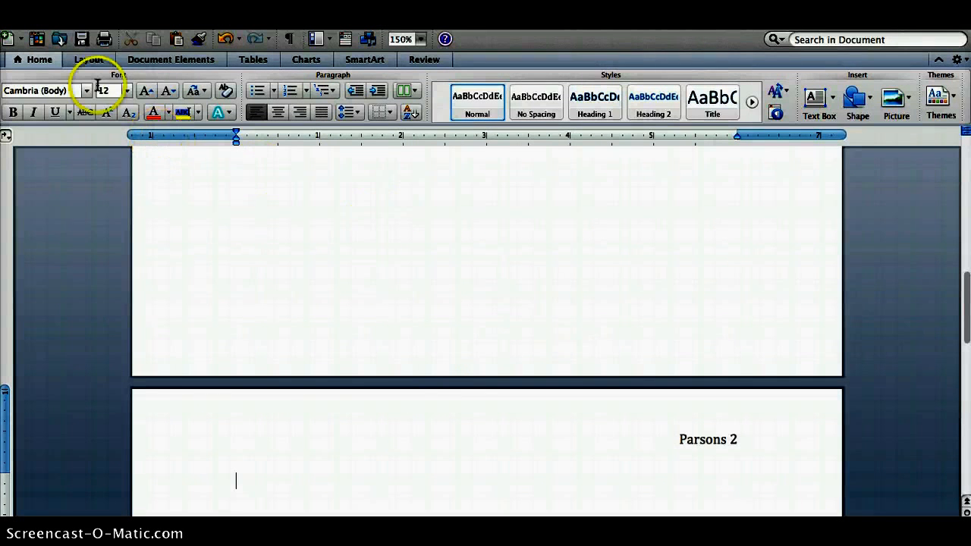
Insert the built-in Works Cited bibliography at the start of the new page
click(175, 61)
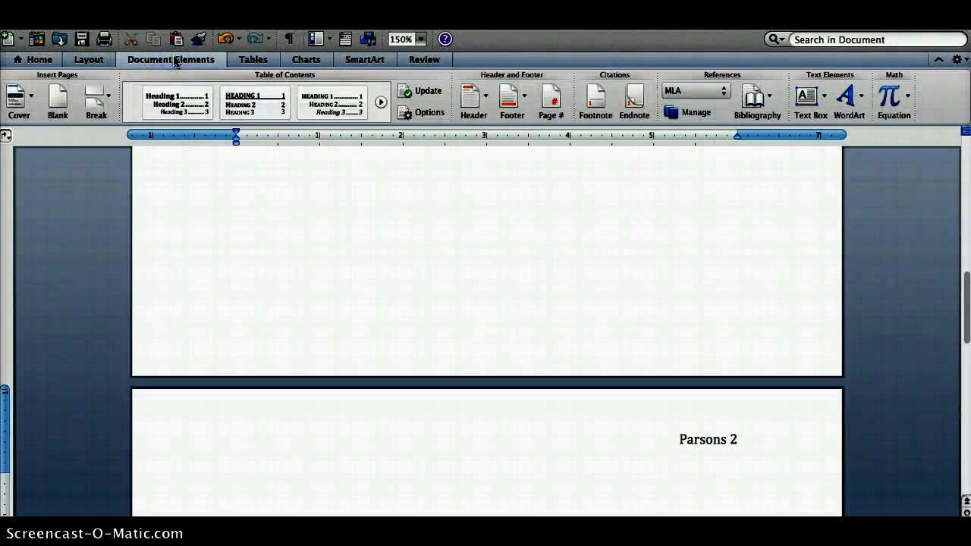
click(773, 102)
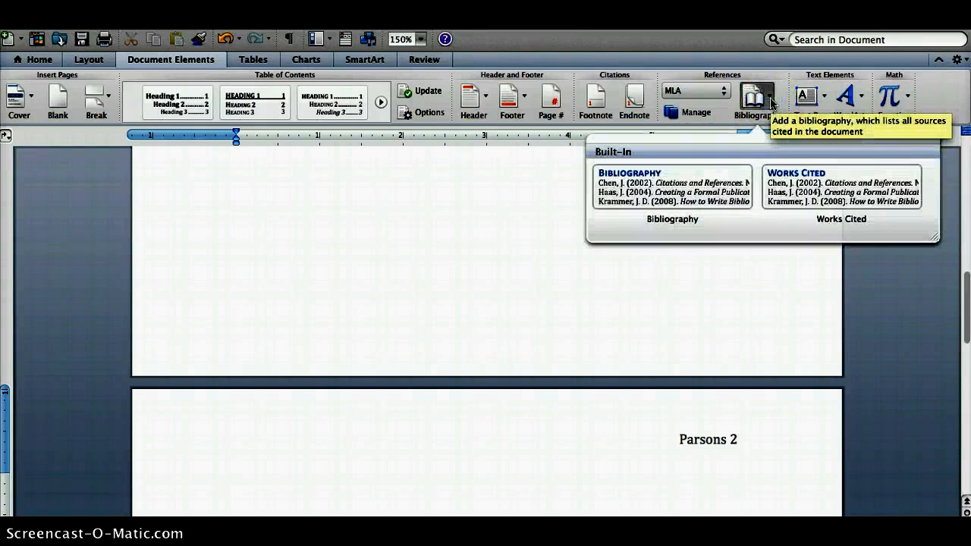
click(807, 182)
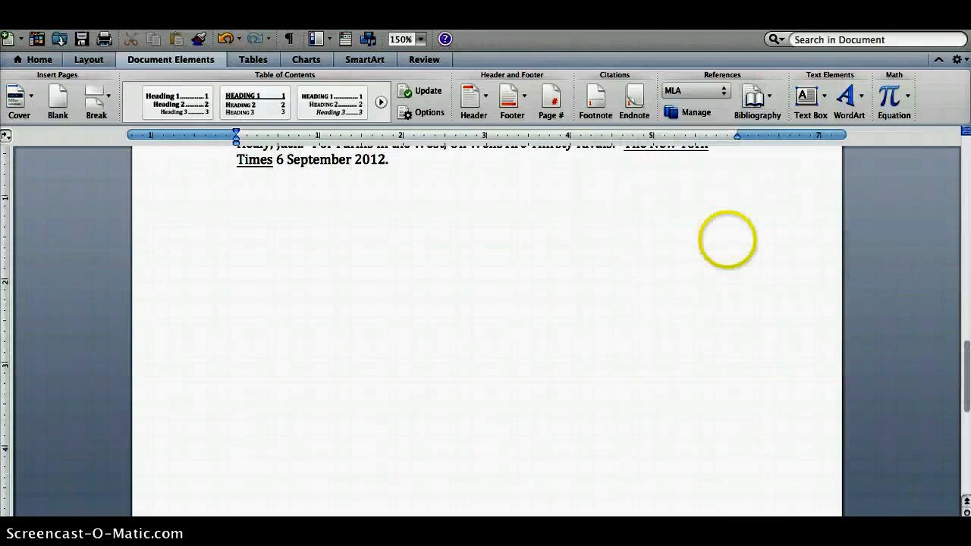
Double-space the whole Works Cited section, including its heading and the newspaper article entry
key(Up)
key(Up)
key(Up)
key(Up)
key(Up)
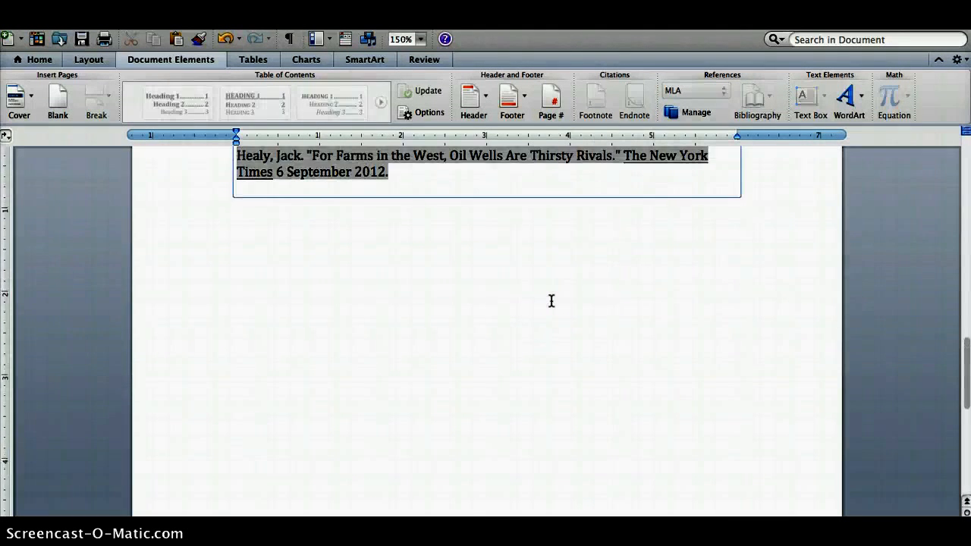
key(Down)
scroll(552, 301, down, 10)
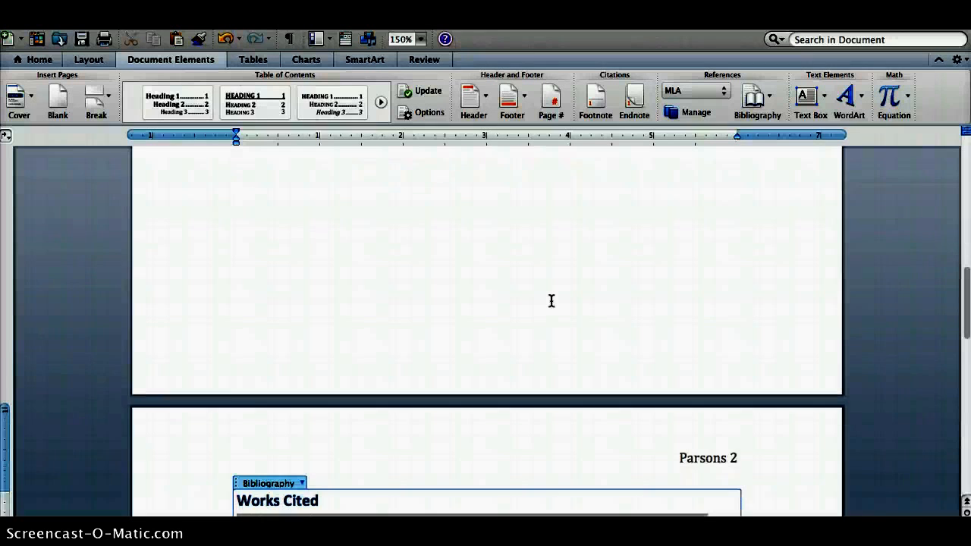
scroll(551, 301, down, 3)
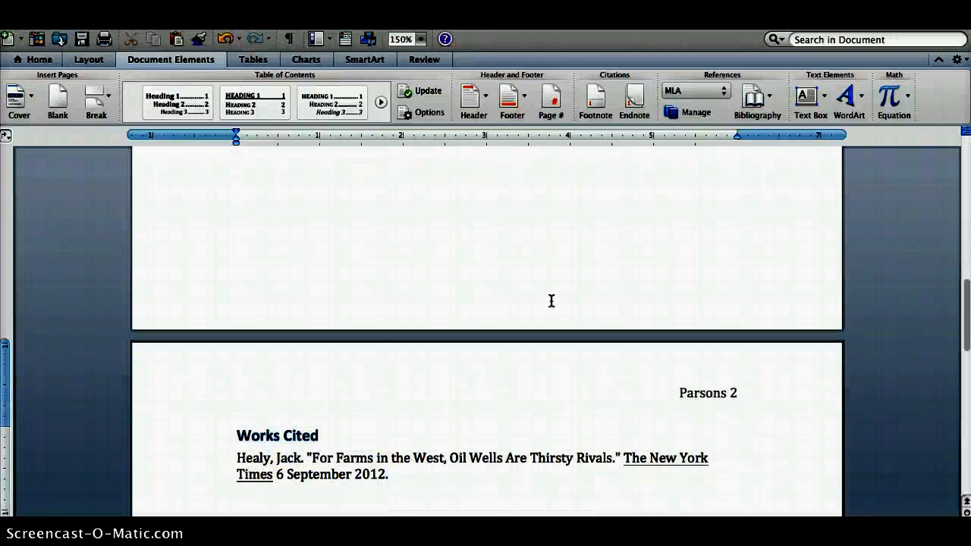
click(322, 435)
click(371, 451)
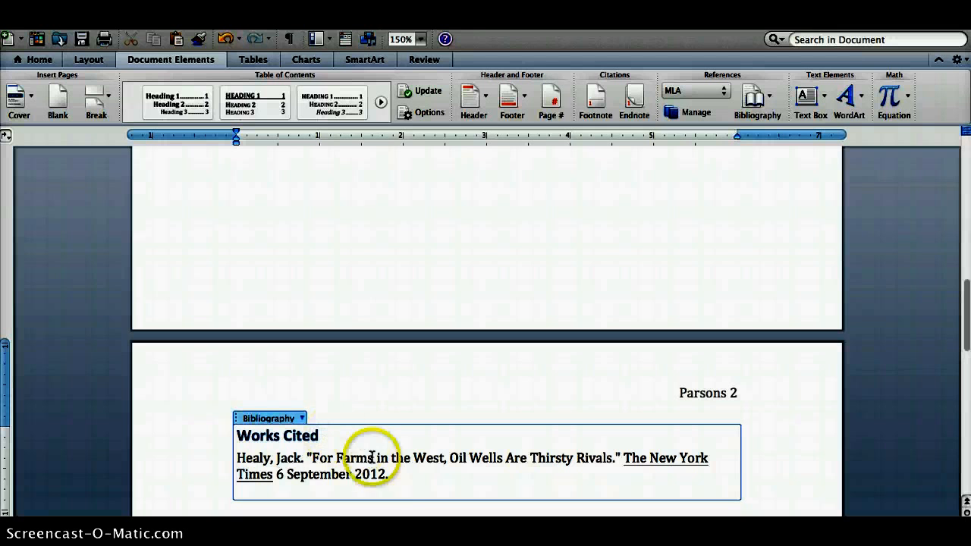
mouse_move(397, 475)
mouse_down()
mouse_move(341, 475)
mouse_move(257, 454)
mouse_move(238, 433)
mouse_up()
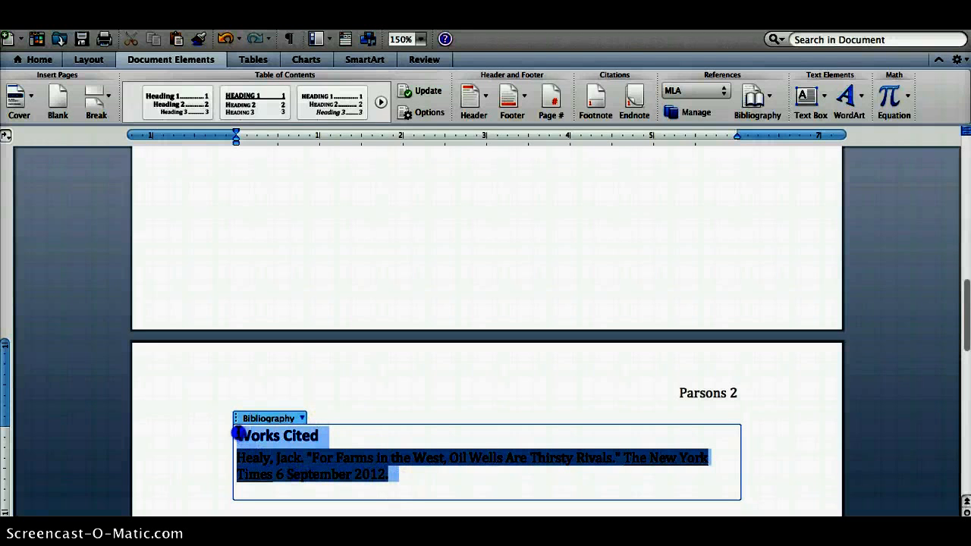
click(40, 60)
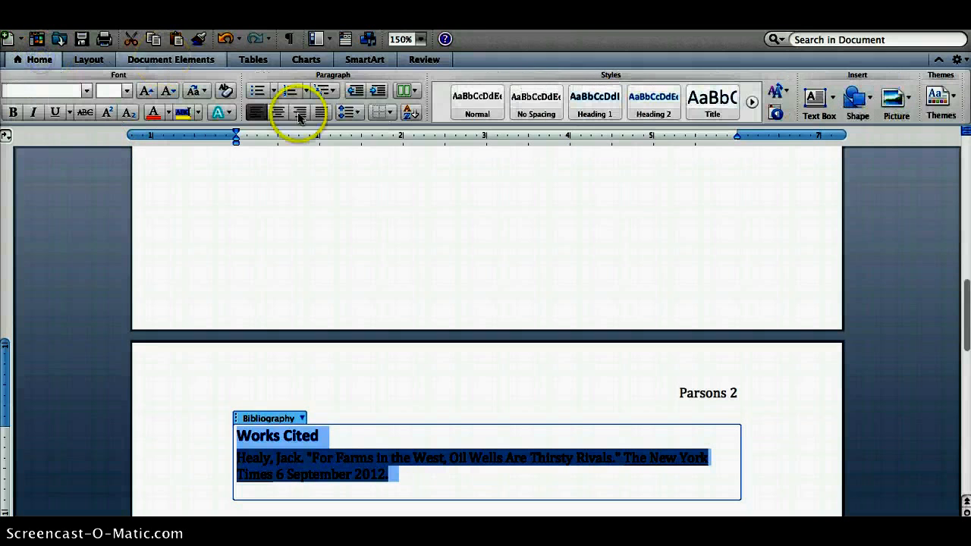
click(357, 114)
click(260, 154)
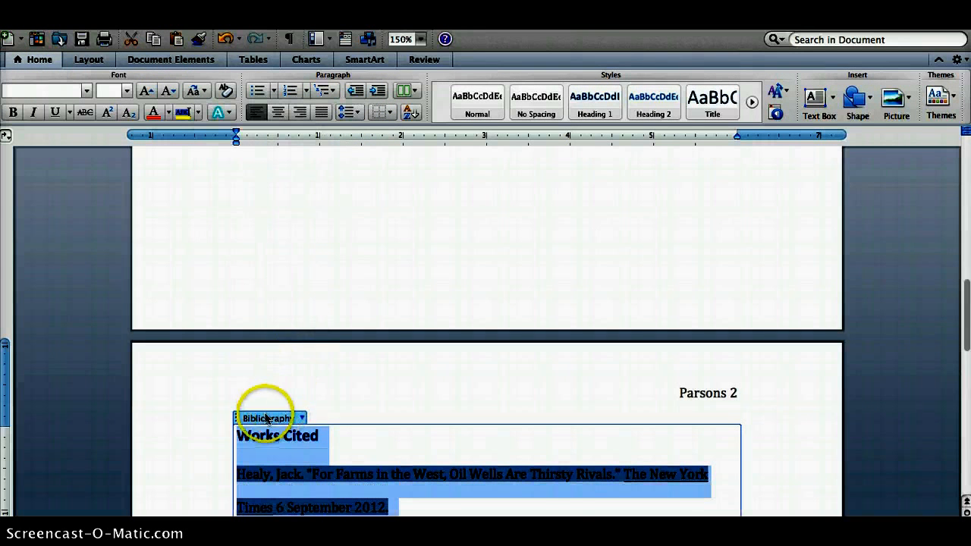
Center the Works Cited heading and give the article entry below it a hanging indent of 0.5 inch
click(240, 442)
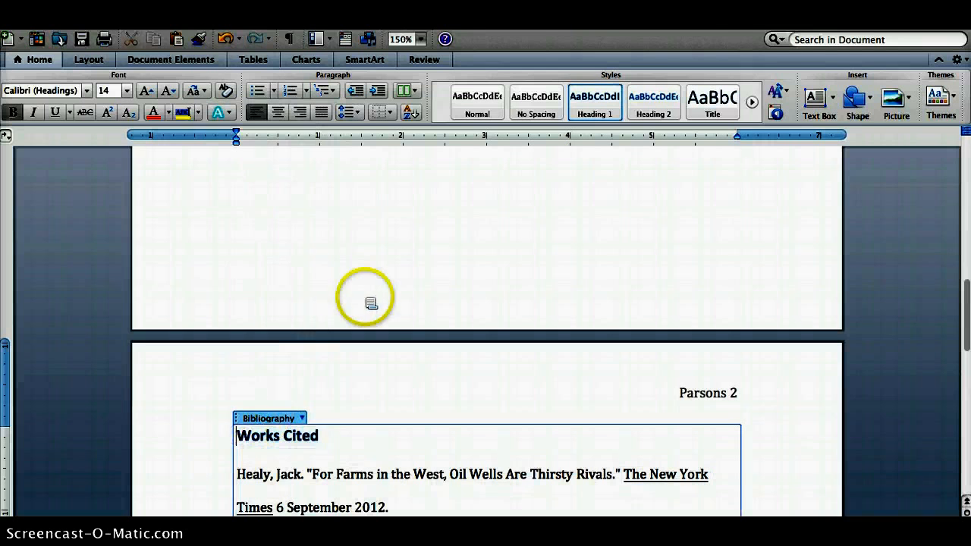
click(280, 112)
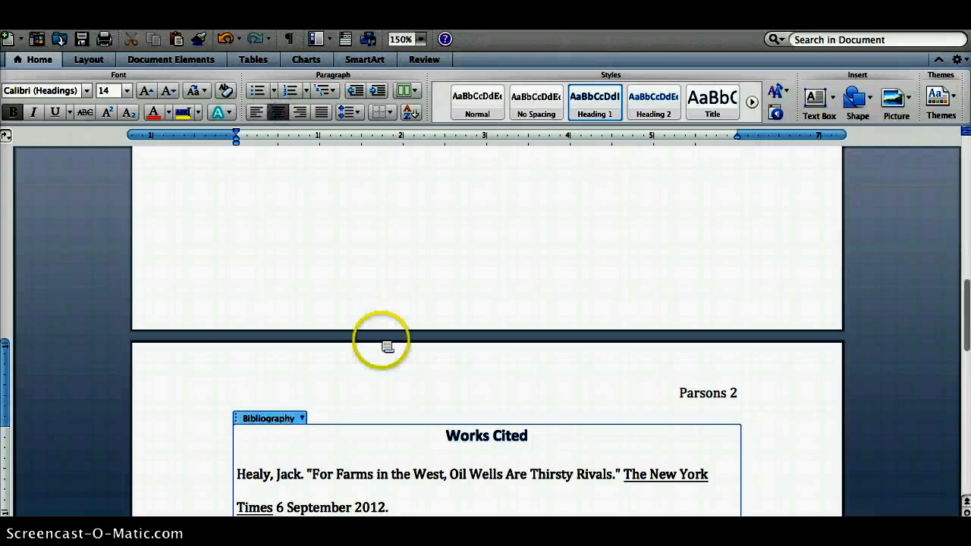
triple_click(399, 507)
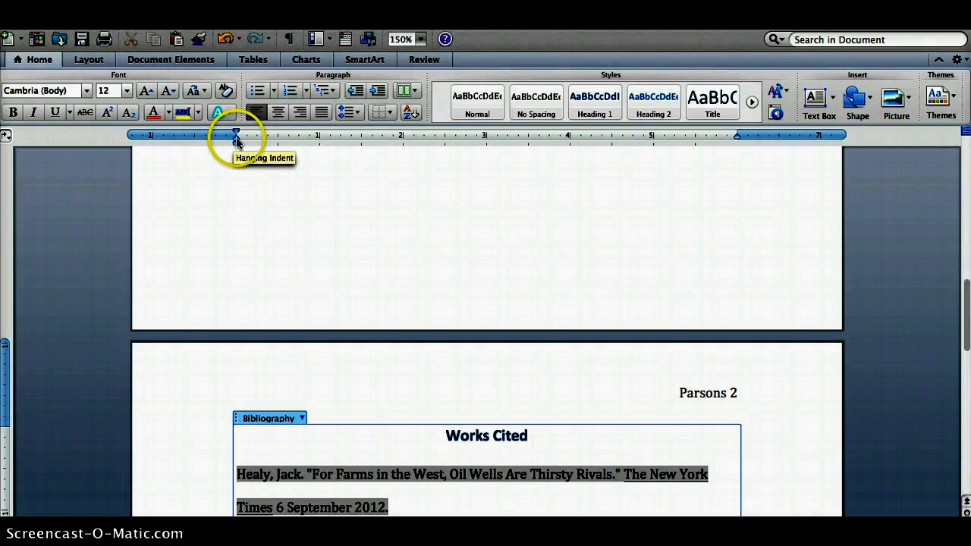
drag(237, 141, 279, 144)
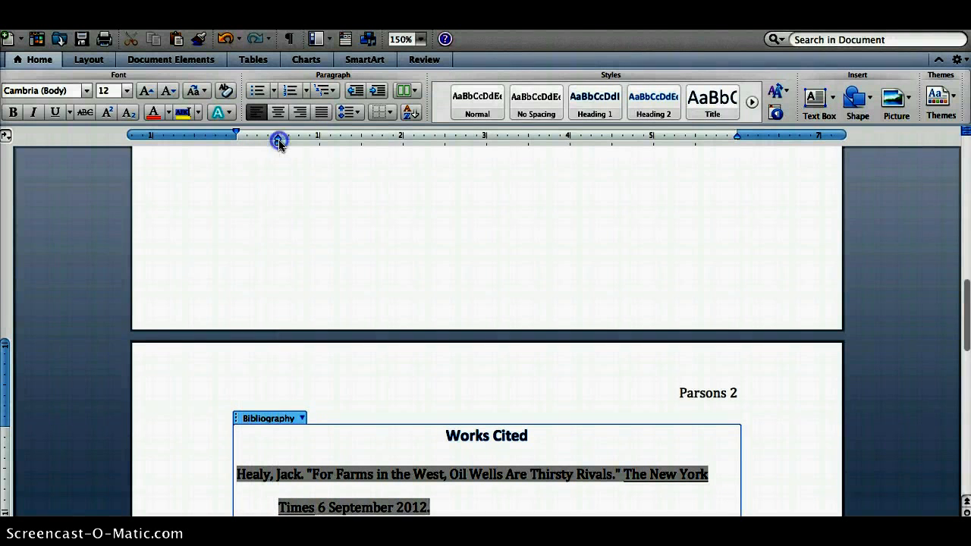
click(447, 510)
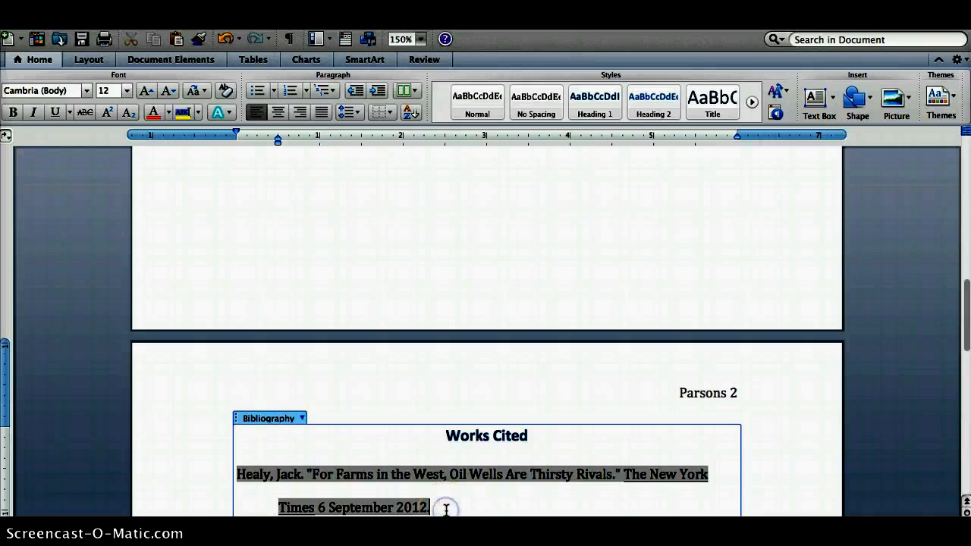
scroll(446, 510, up, 5)
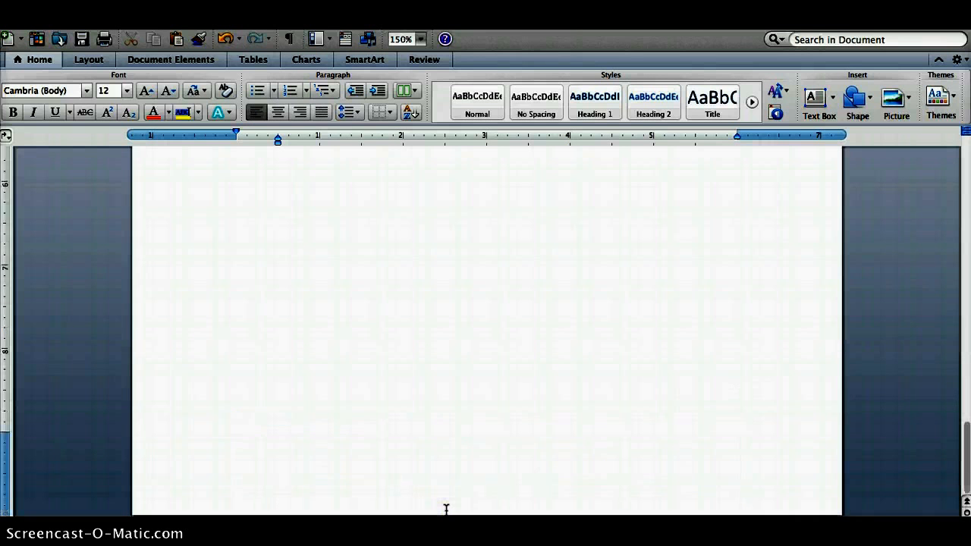
scroll(446, 510, down, 6)
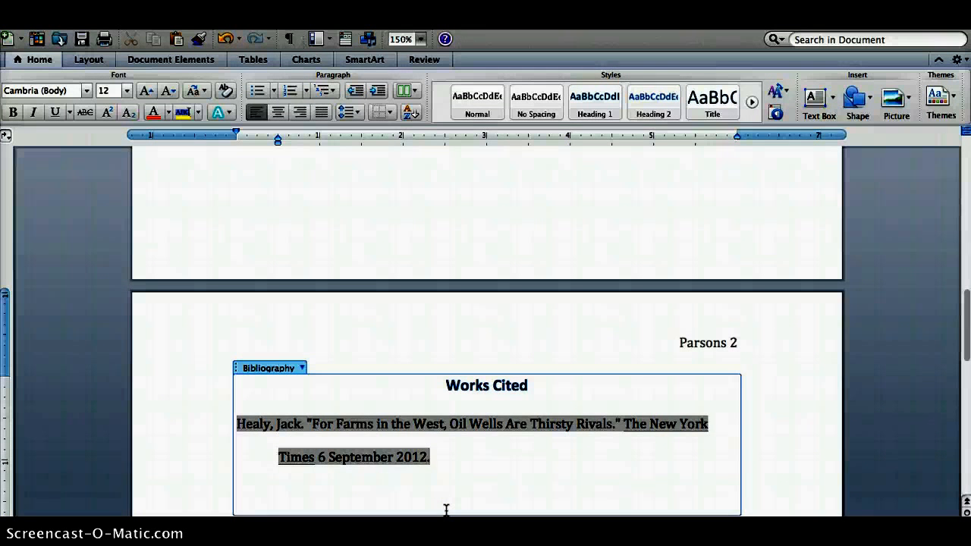